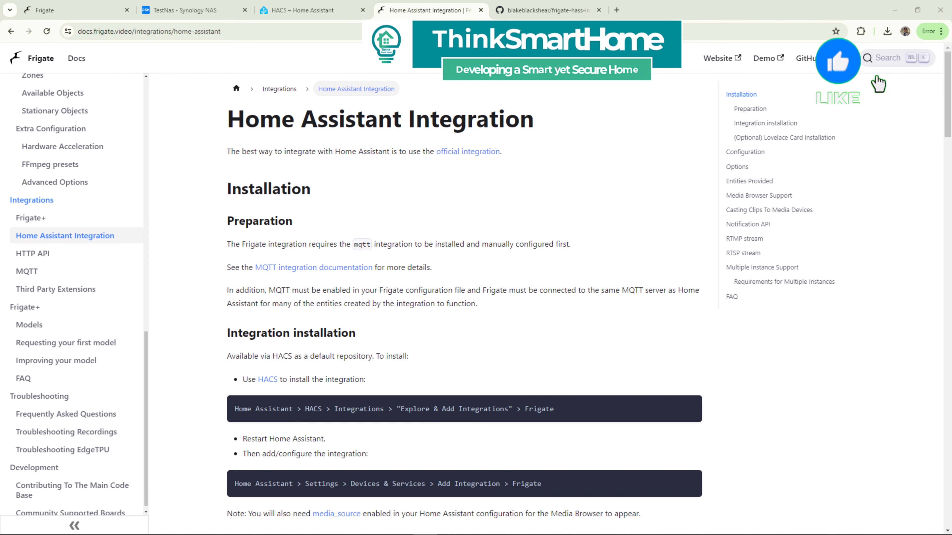
Review the Frigate camera page, the Home Assistant integration documentation and the README of the frigate-hass-integration repository on GitHub
click(80, 13)
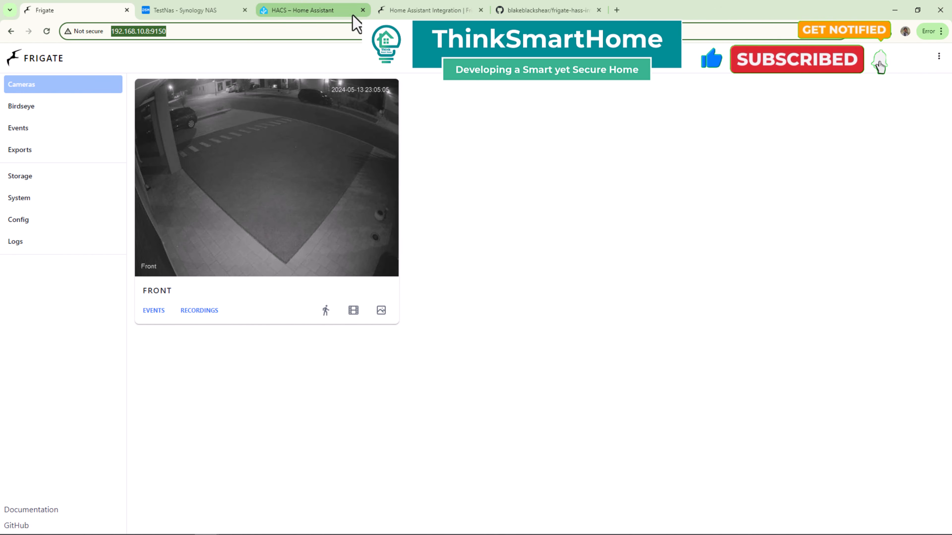
click(400, 11)
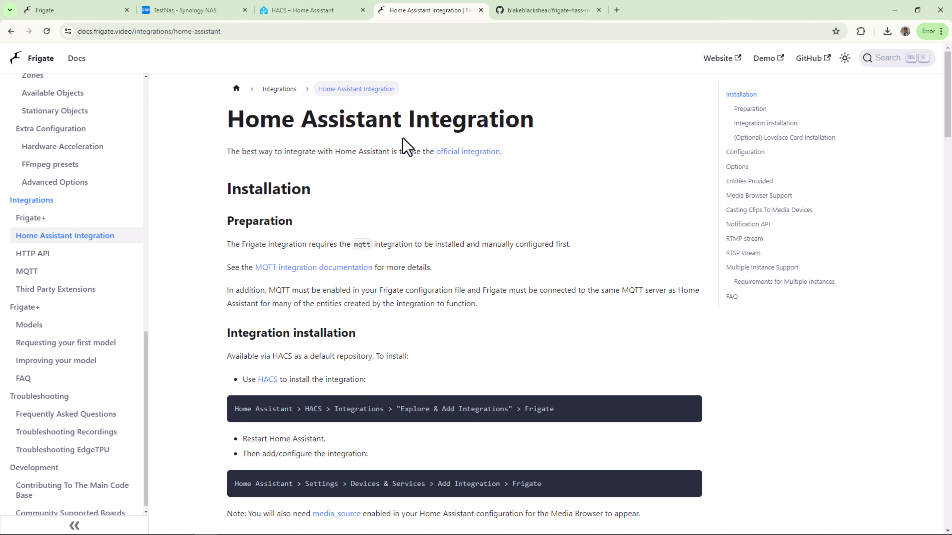
click(532, 16)
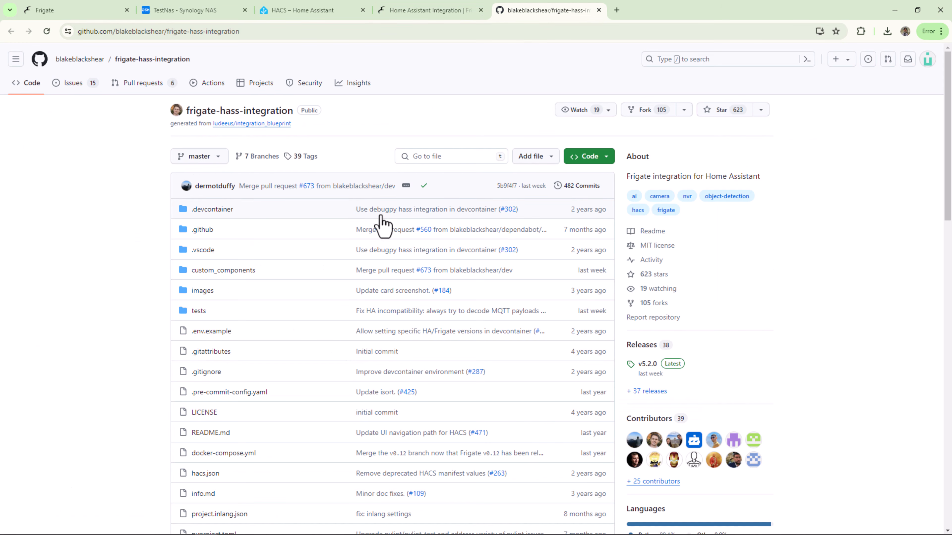
scroll(382, 220, down, 1)
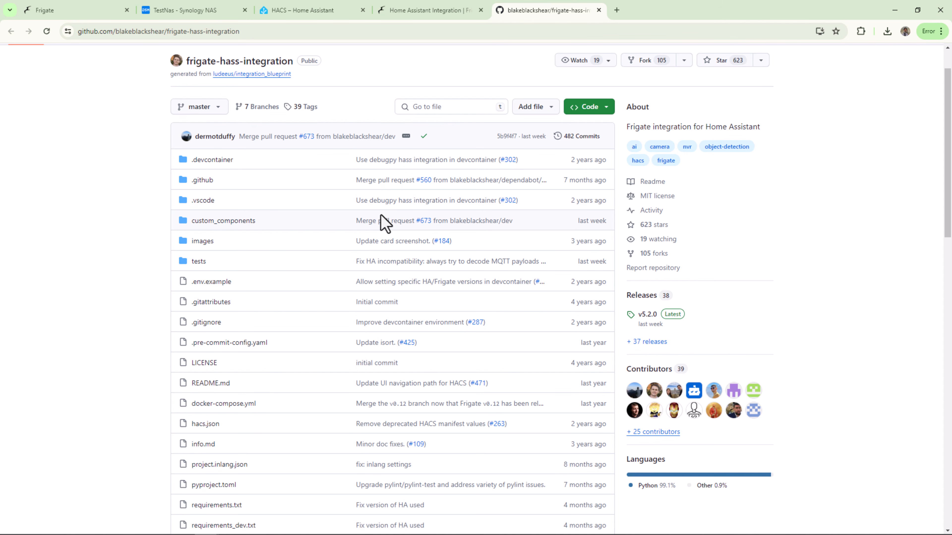
scroll(381, 220, down, 5)
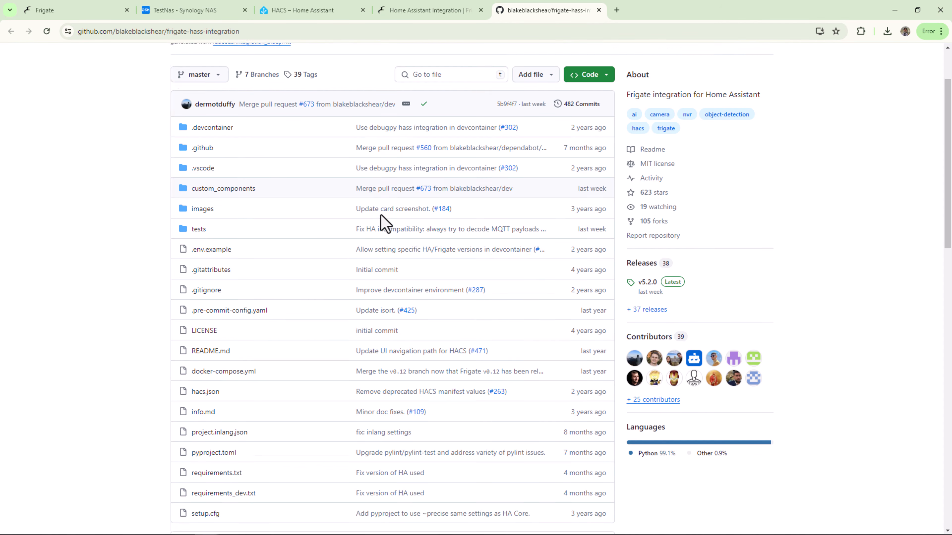
scroll(381, 218, down, 8)
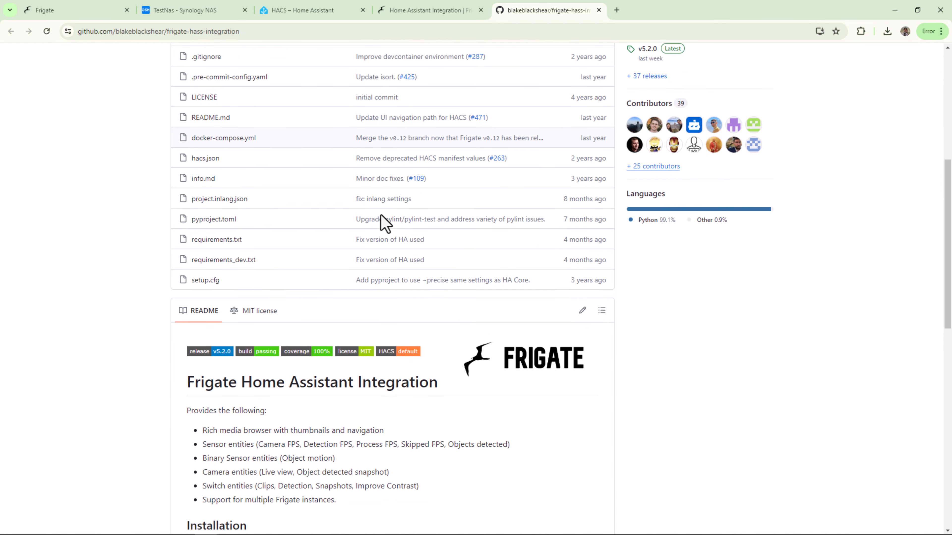
scroll(381, 220, down, 8)
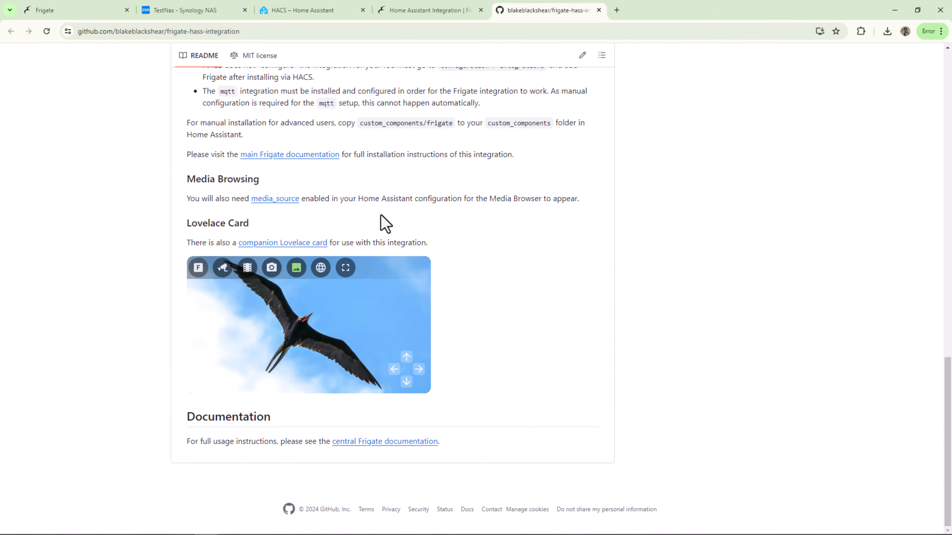
scroll(381, 216, up, 17)
scroll(382, 217, up, 8)
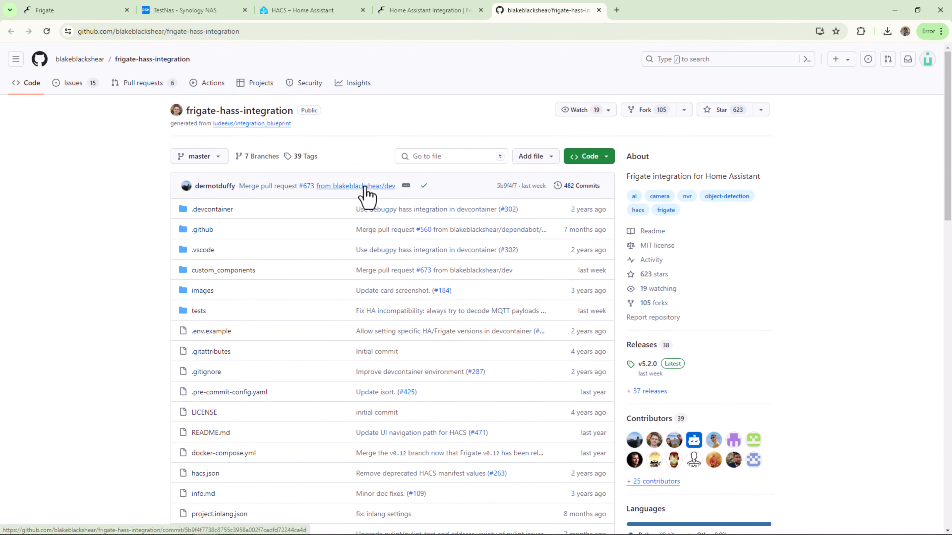
Switch to Home Assistant and search the HACS integration repositories for "frig"
click(324, 15)
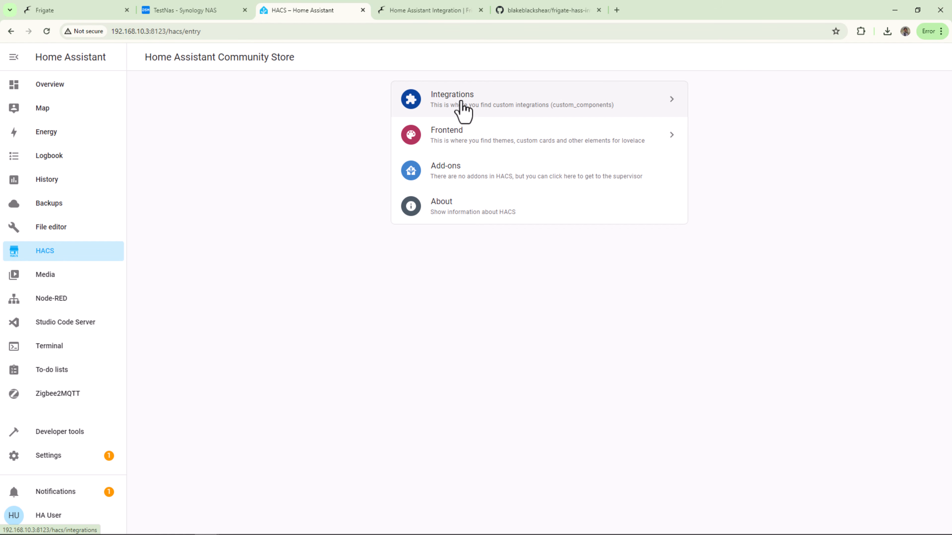
click(463, 111)
click(820, 517)
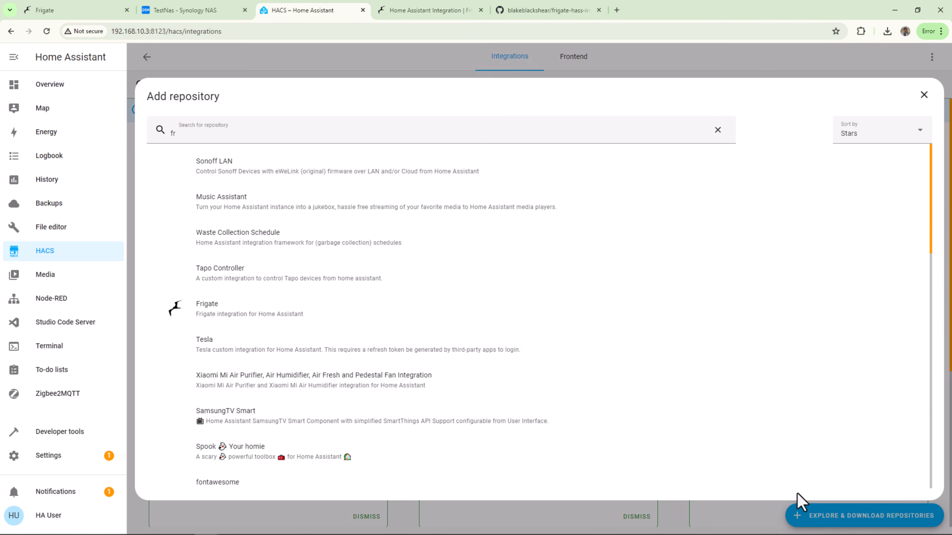
click(300, 134)
text(fr)
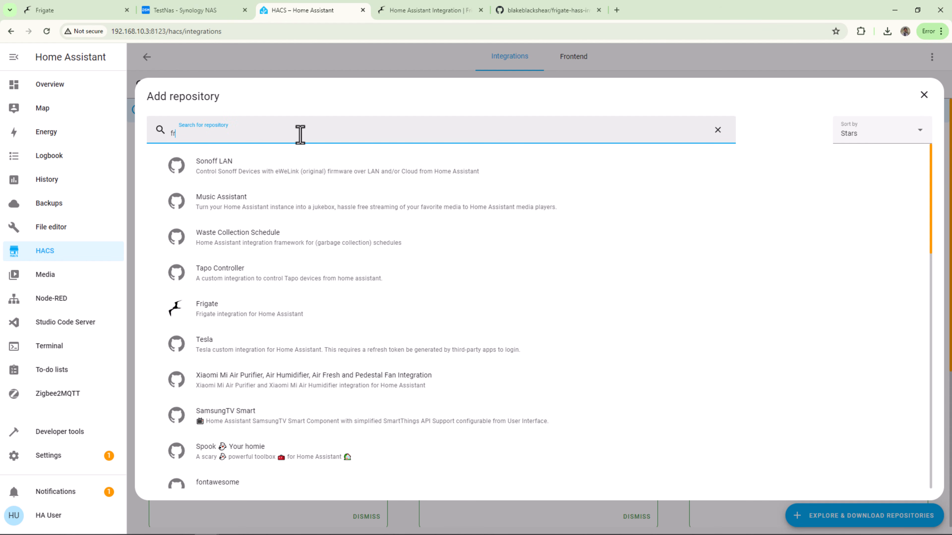
key(BackSpace)
key(BackSpace)
text(frig)
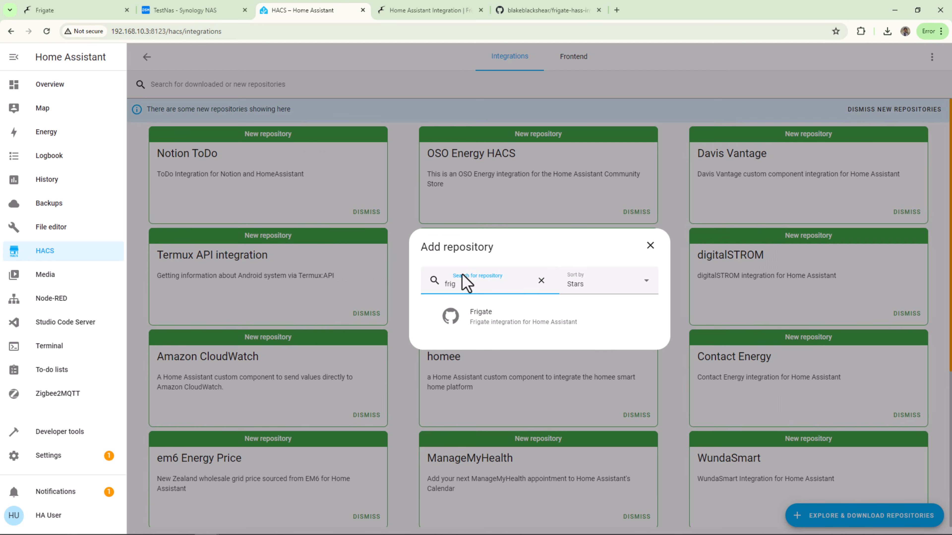
Download the Frigate integration from its HACS repository page
click(487, 318)
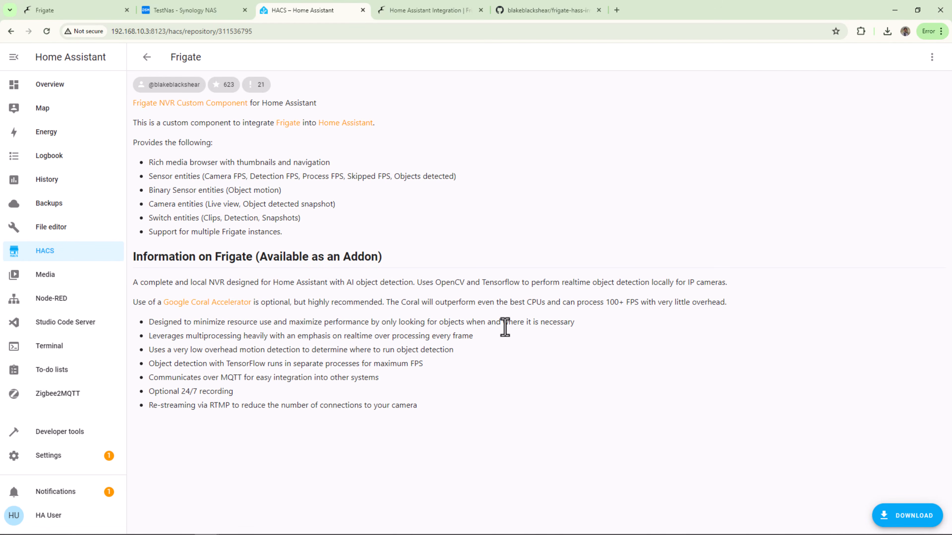
click(899, 516)
click(656, 371)
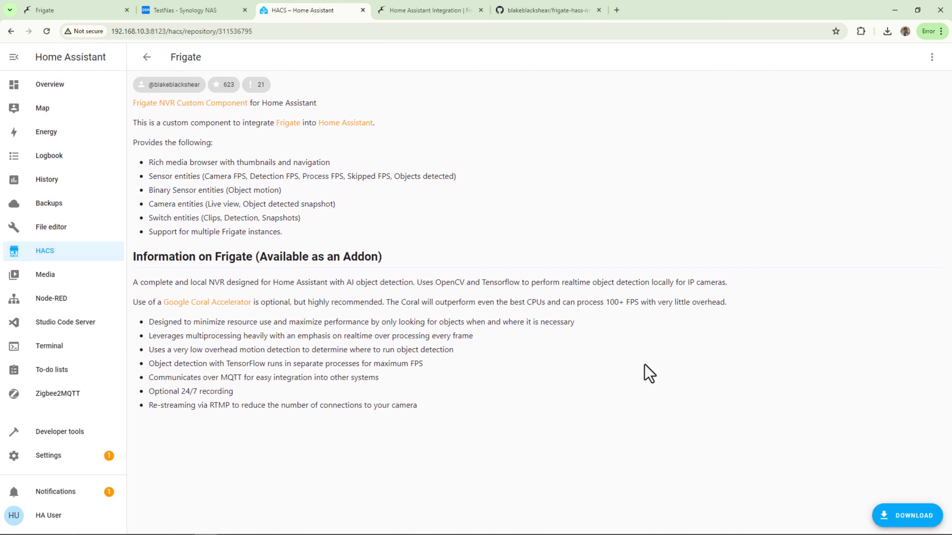
Start adding a new integration under Devices & services, searching the brands for "frig" and choosing Frigate
click(90, 456)
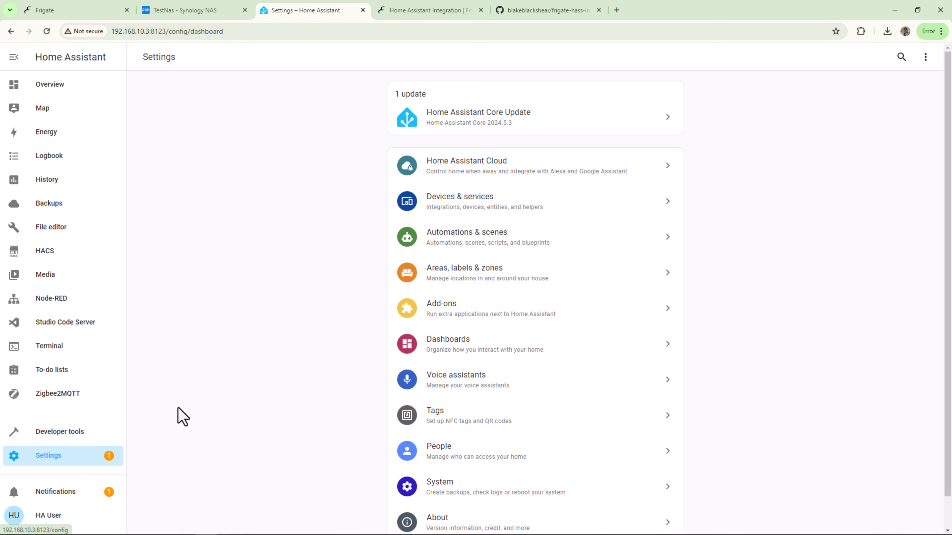
click(462, 207)
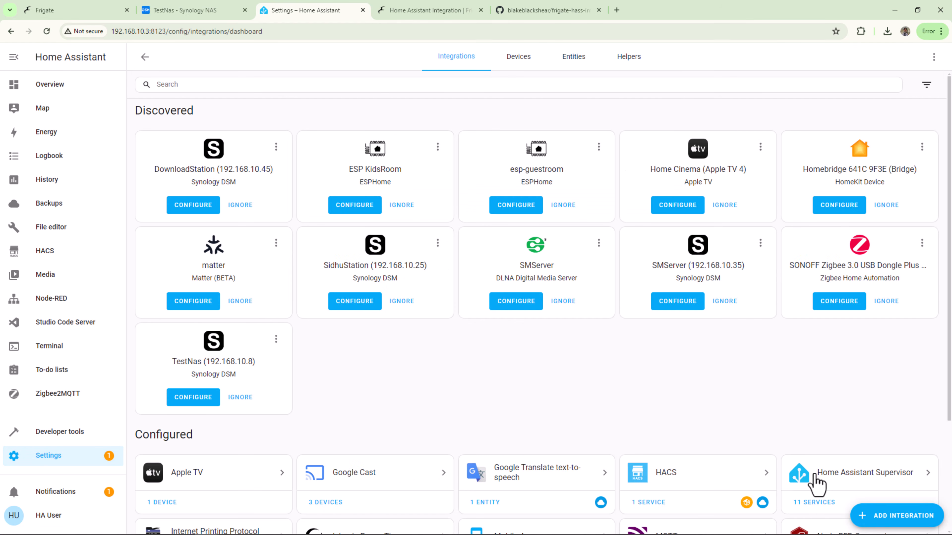
click(893, 520)
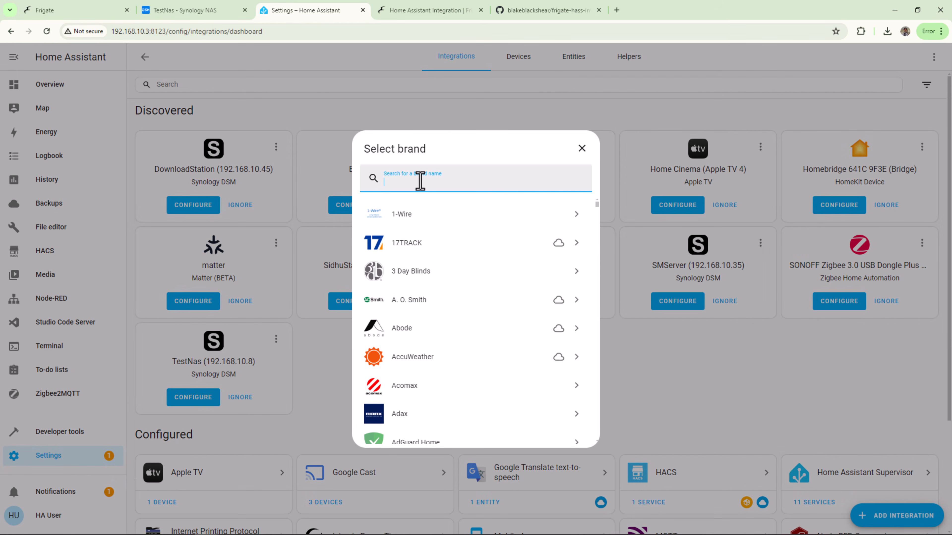
text(frig)
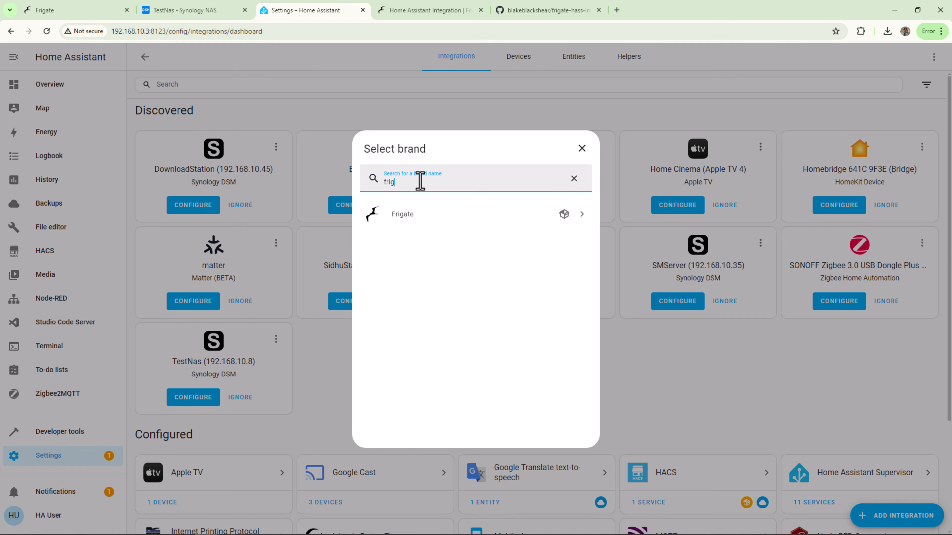
click(452, 225)
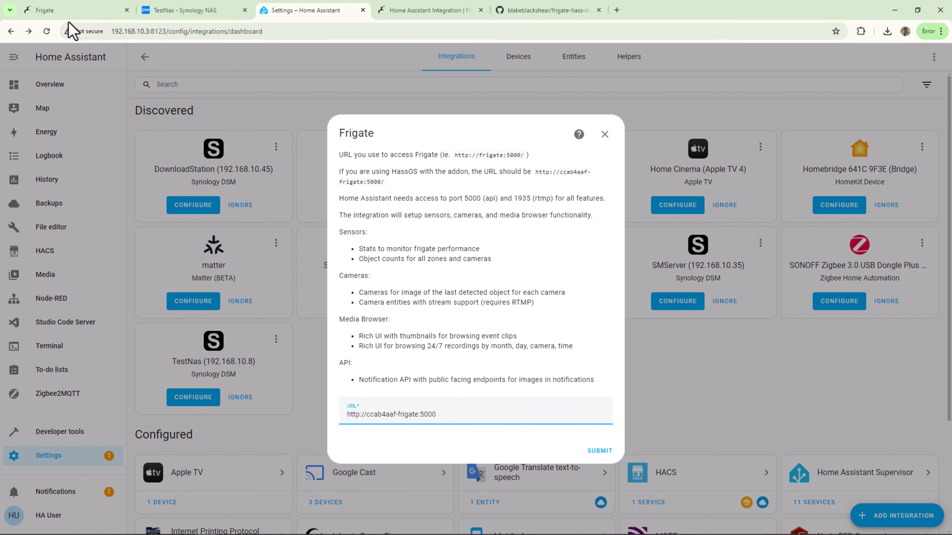
click(75, 10)
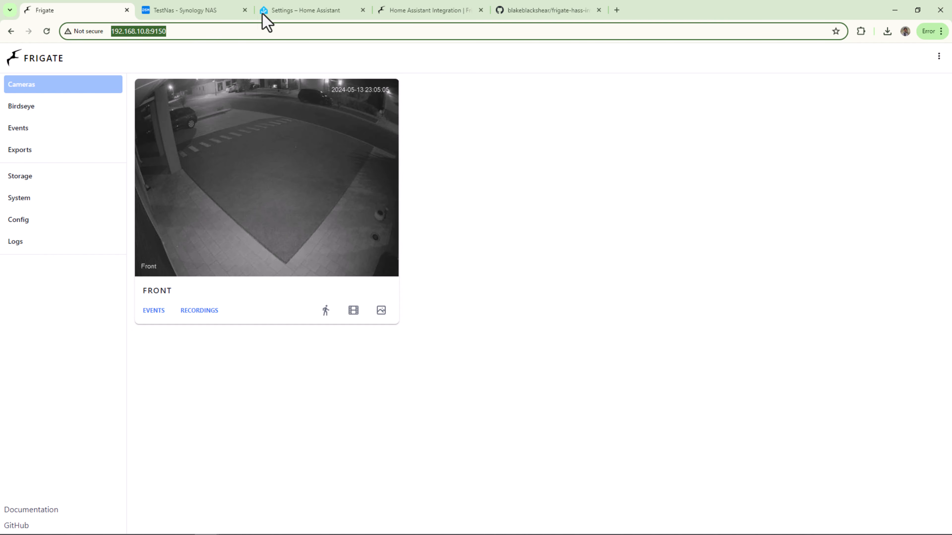
click(287, 12)
key(ctrl+a)
text(http://192.168.10.8:9150/)
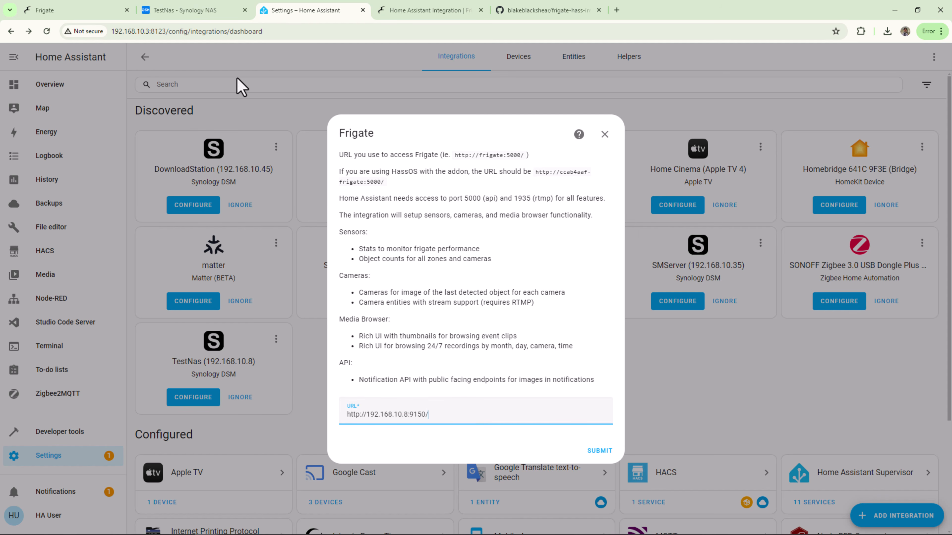
Check the mqtt section of config.yaml in the Synology NAS Text Editor
click(194, 11)
drag(127, 176, 23, 126)
click(140, 177)
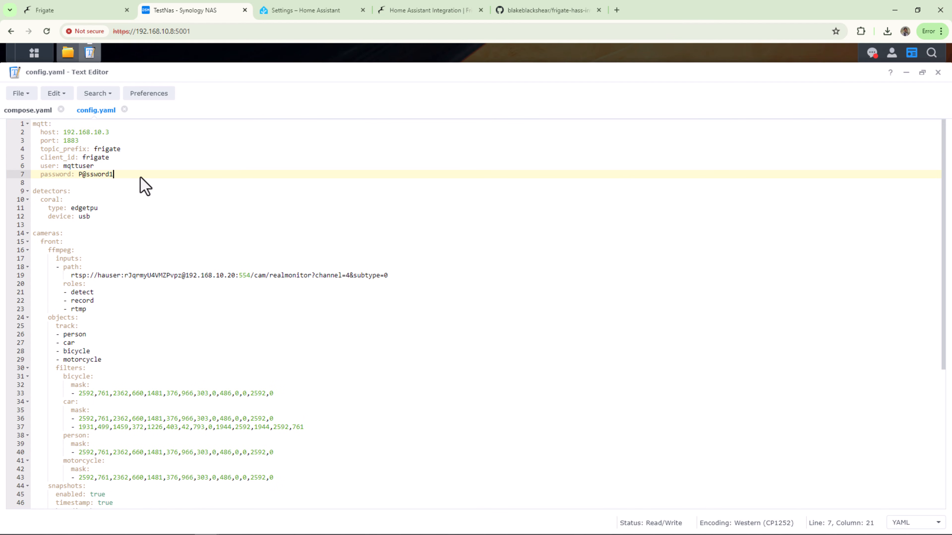
Return to Home Assistant, submit the Frigate URL and finish the setup without assigning areas to the devices
click(291, 12)
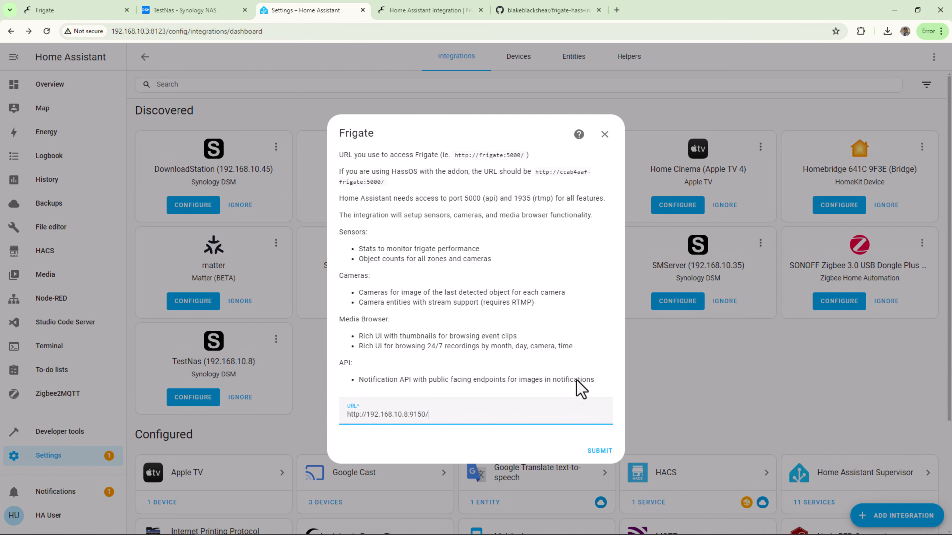
click(600, 451)
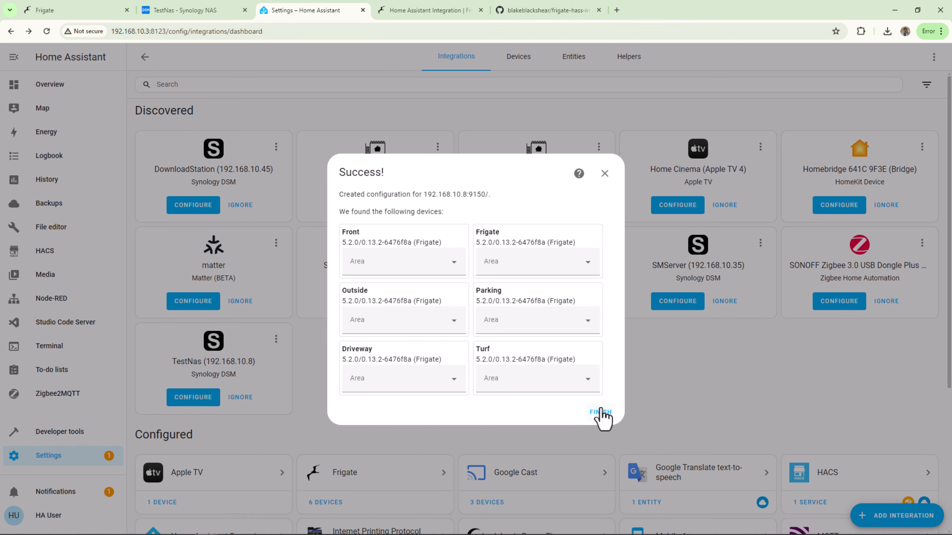
click(601, 412)
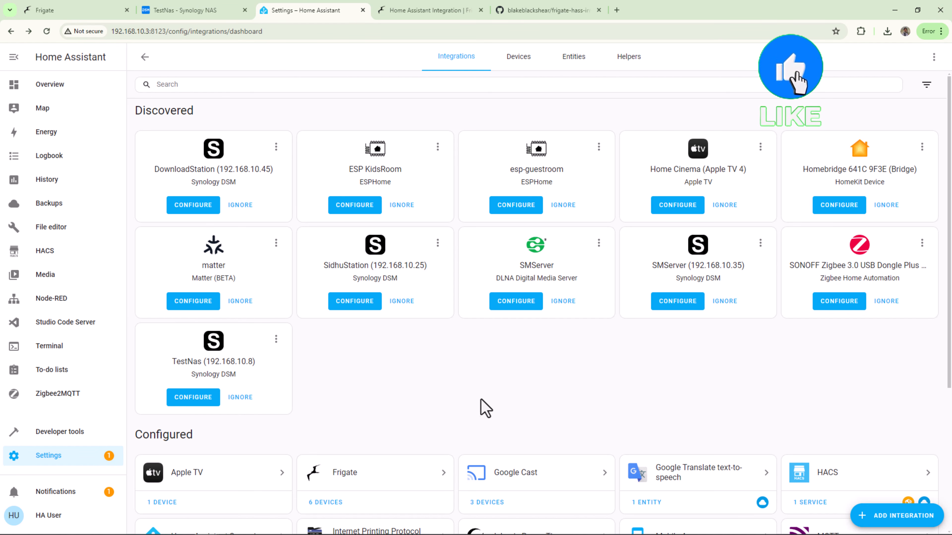
Open the configured Frigate integration's device list and show the Front device
scroll(457, 404, down, 3)
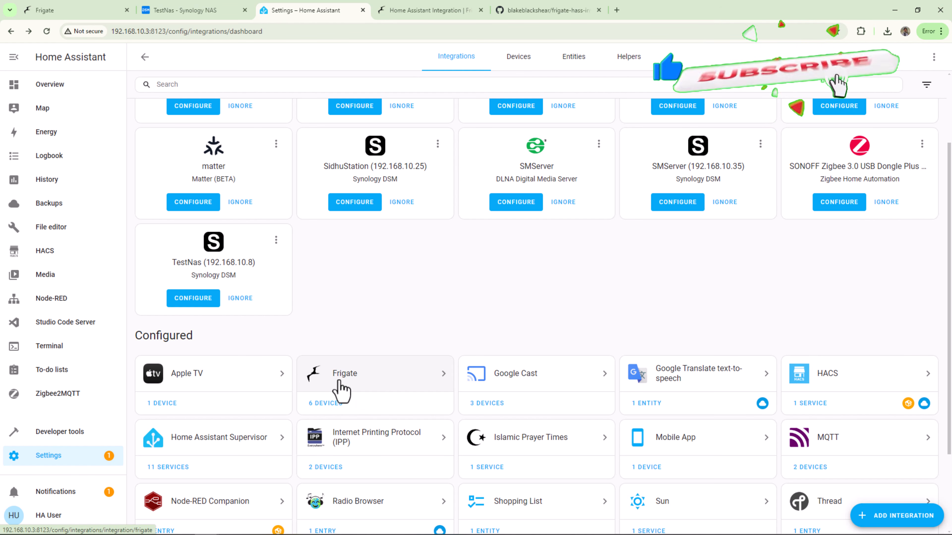
click(339, 382)
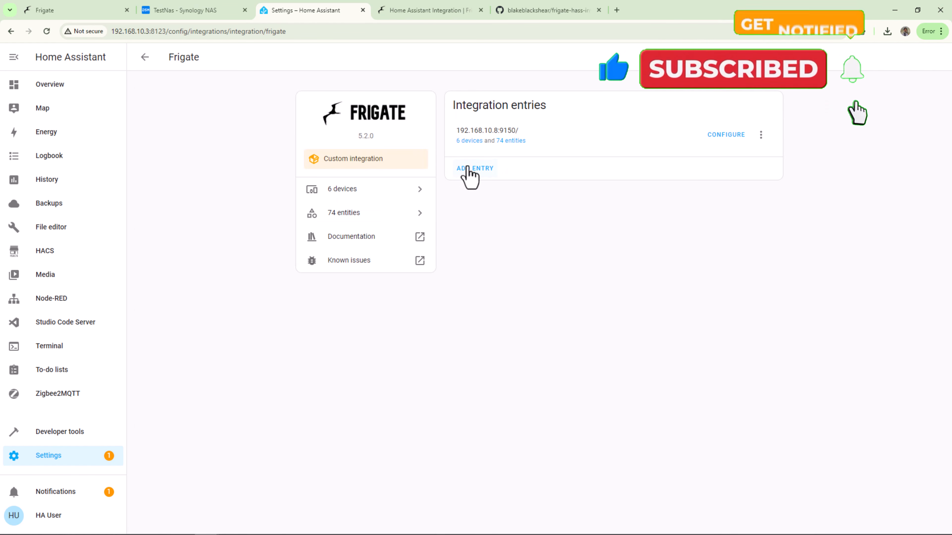
click(469, 141)
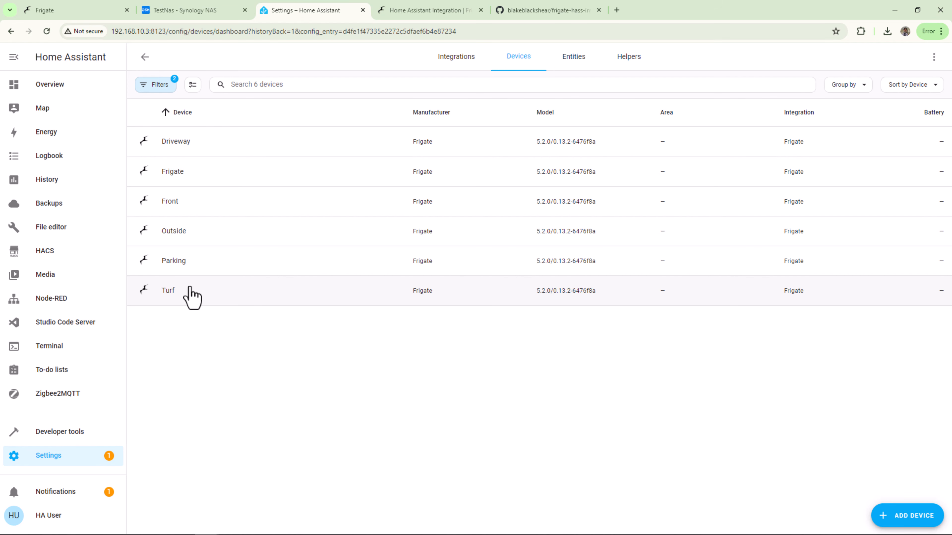
click(186, 204)
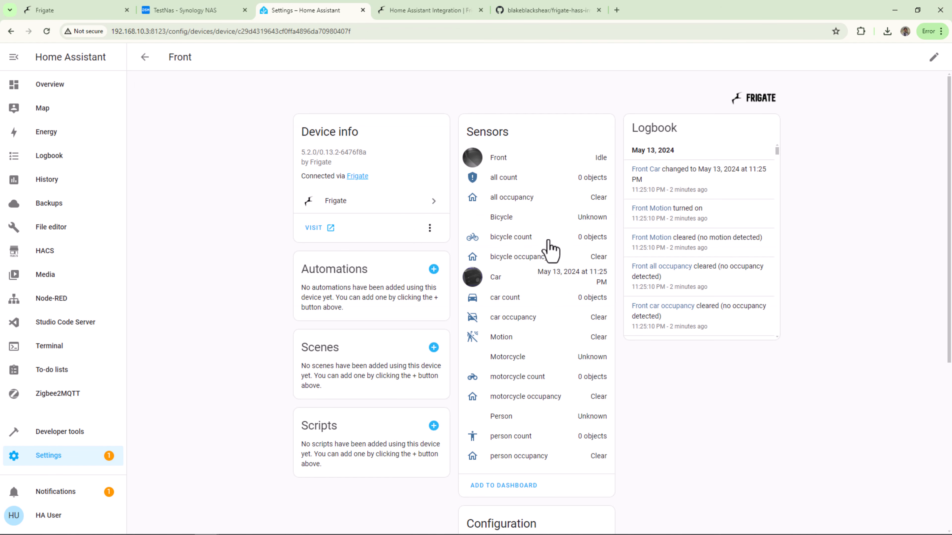
View the Front camera's live image and the latest Car snapshot, closing each preview
click(472, 158)
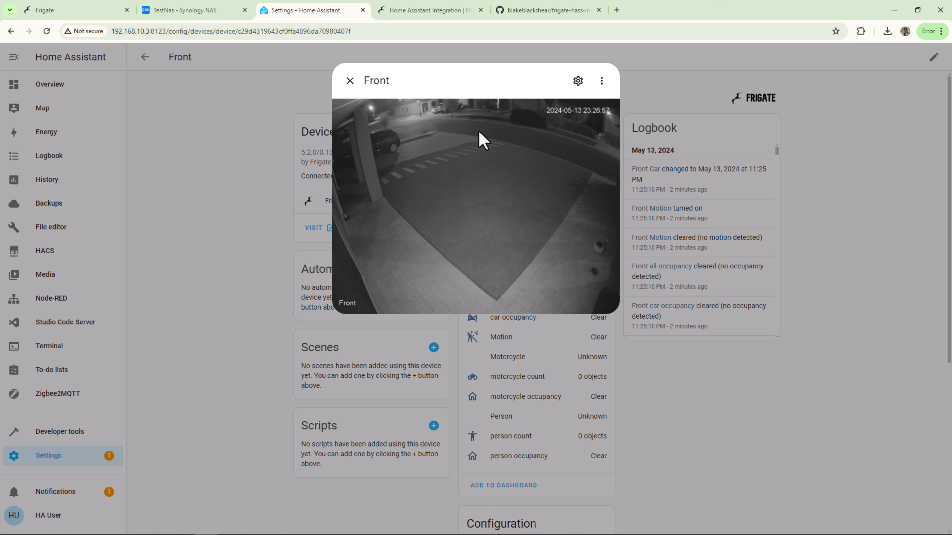
click(350, 83)
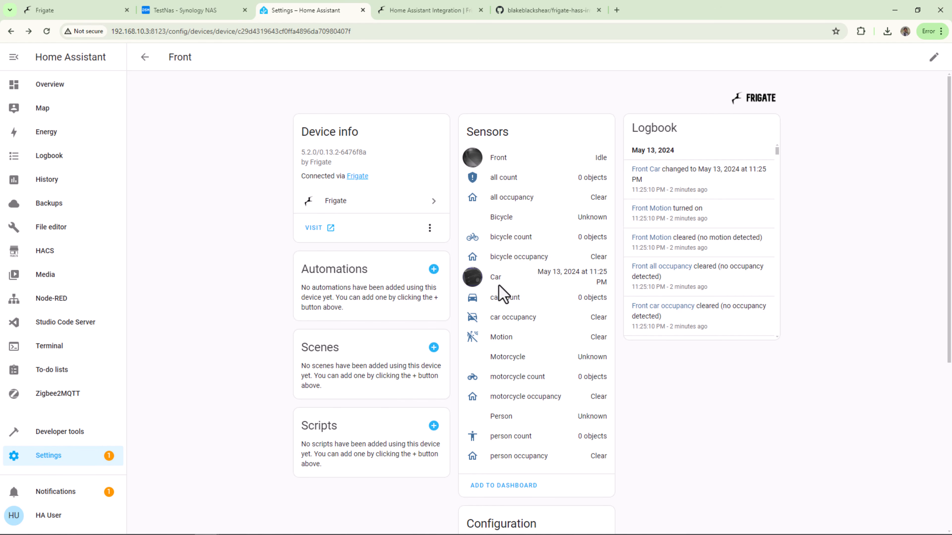
click(473, 281)
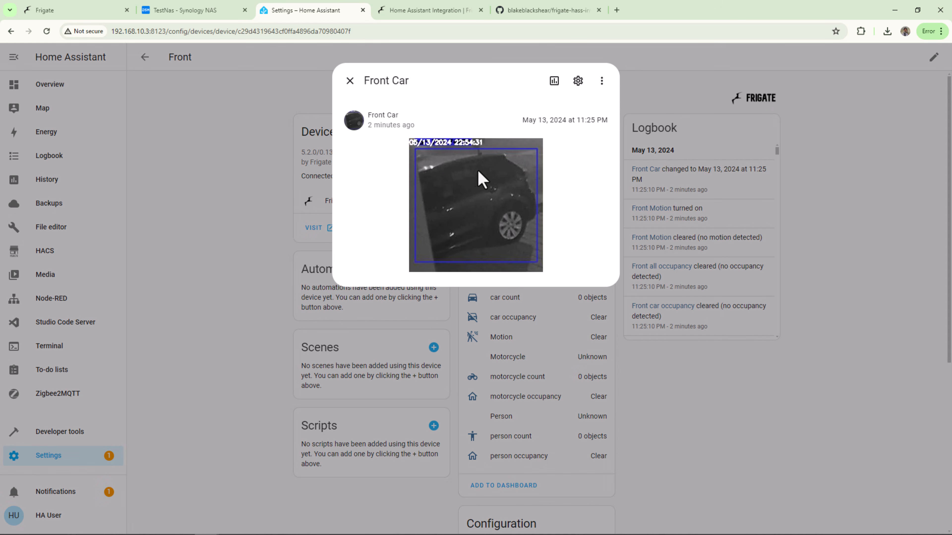
click(350, 81)
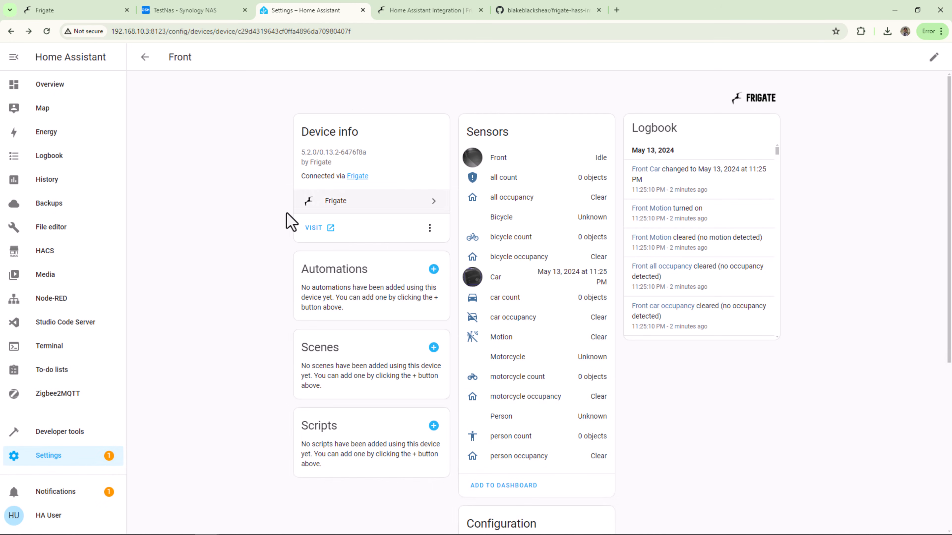
Turn off Motion in the Front device's configuration
scroll(517, 365, down, 6)
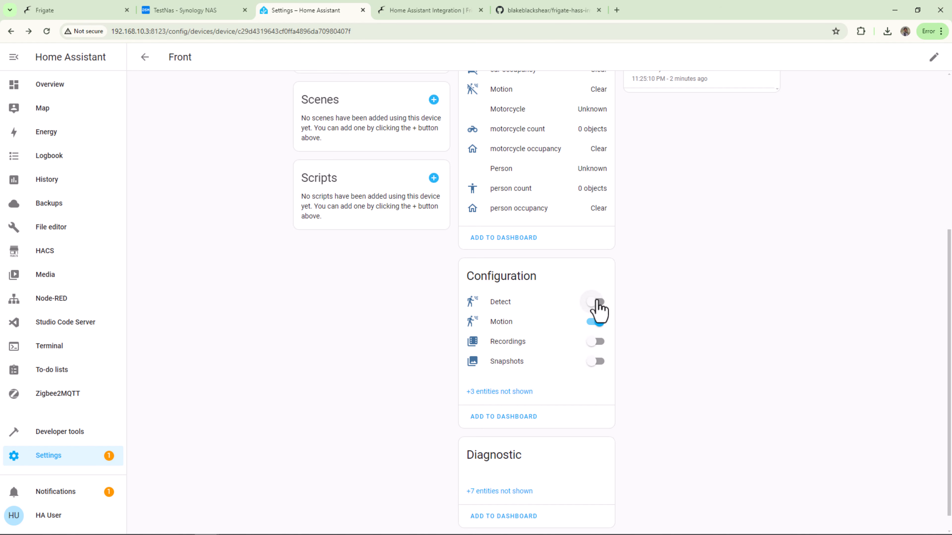
click(600, 324)
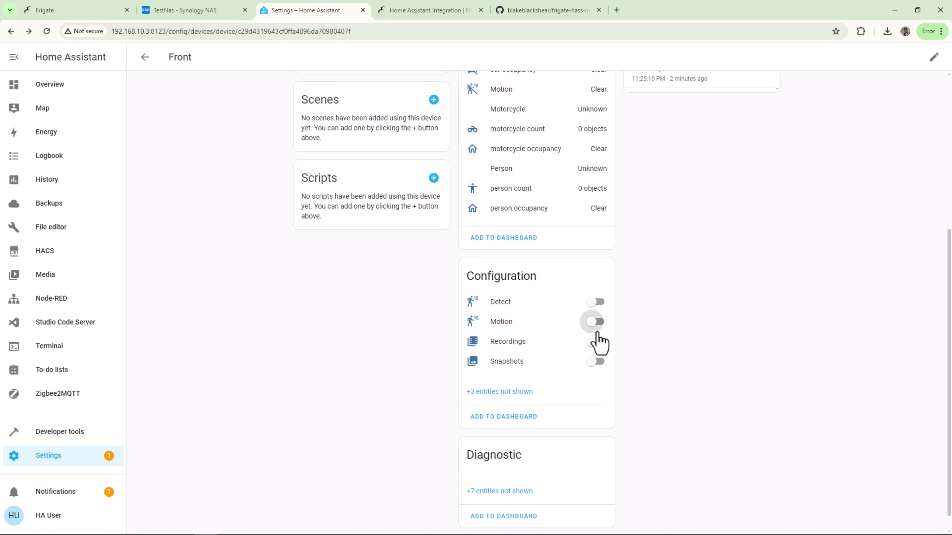
Turn on Detect, Motion, Recordings and Snapshots in the Front device's configuration
click(598, 302)
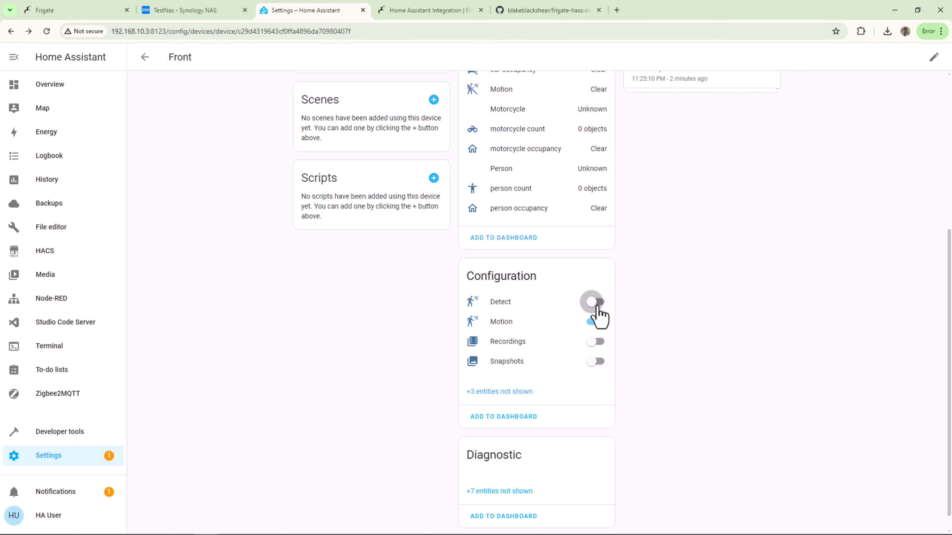
click(600, 342)
click(601, 361)
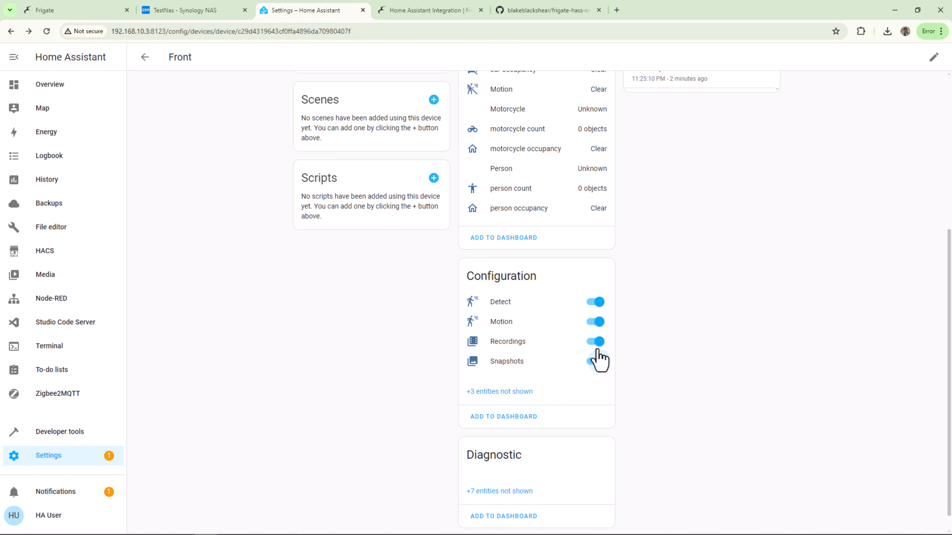
Turn off Detect, Motion, Recordings and Snapshots in the Front device's configuration
click(598, 303)
click(599, 322)
click(598, 342)
click(599, 362)
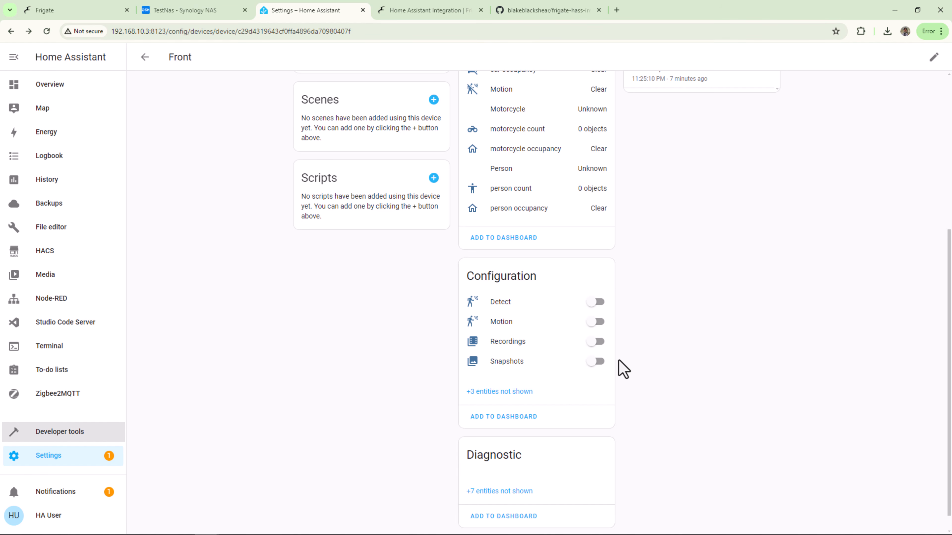
Open Node-RED and review the properties of the Car Detected on Front Cam state event node, closing it without changes
click(64, 308)
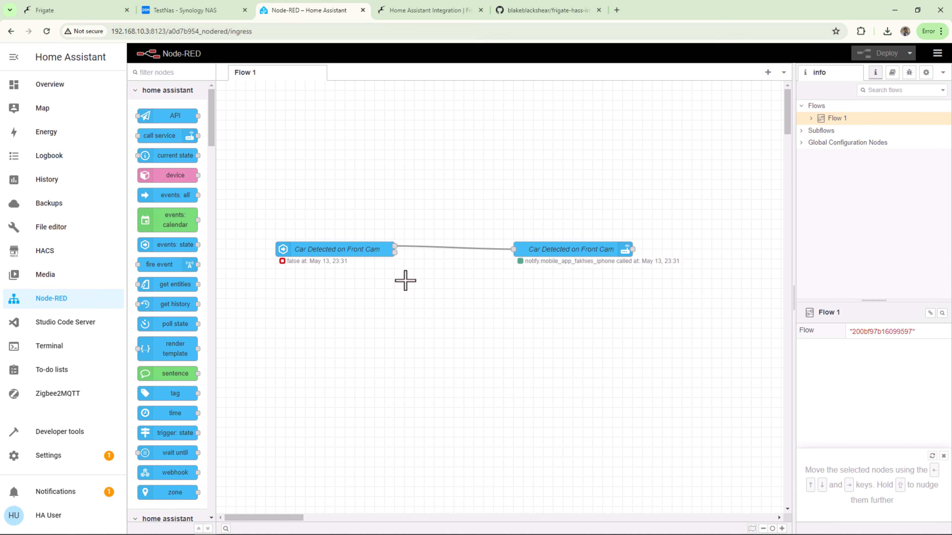
double_click(369, 249)
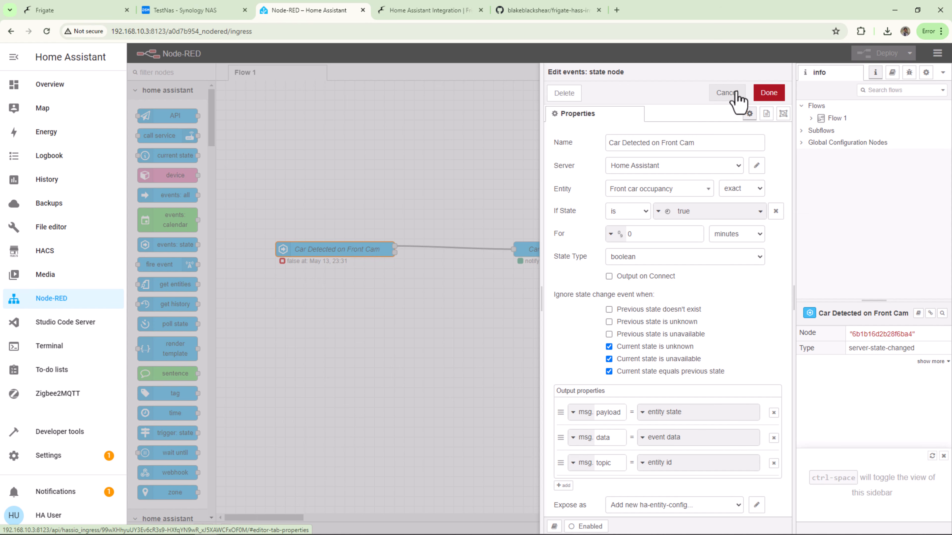
click(726, 92)
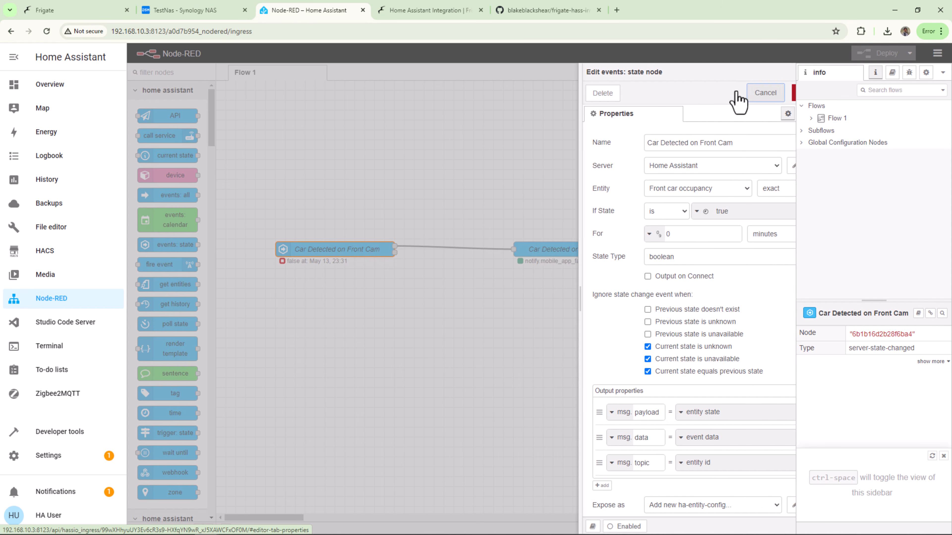
Review the call service node's JSON data in the visual editor, expand its actions and first object, and cancel out without changes
double_click(601, 249)
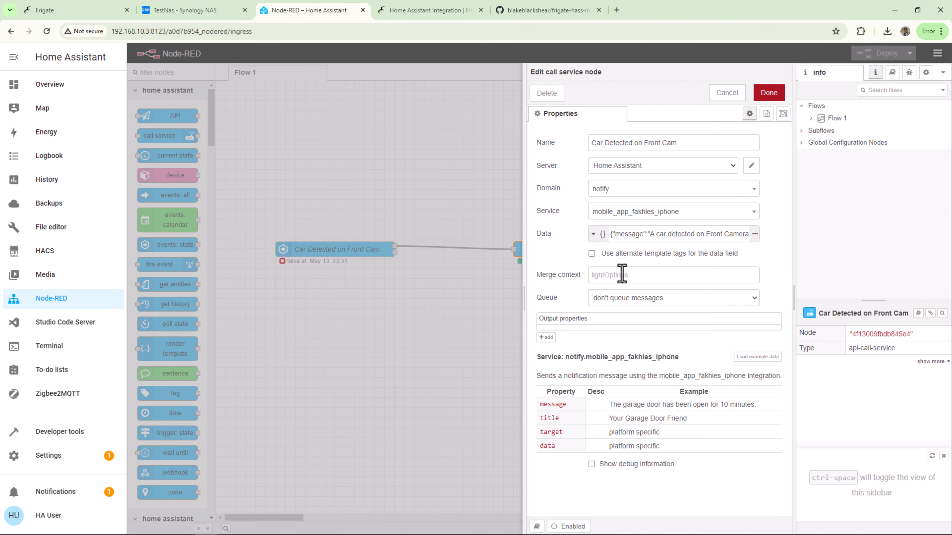
click(754, 235)
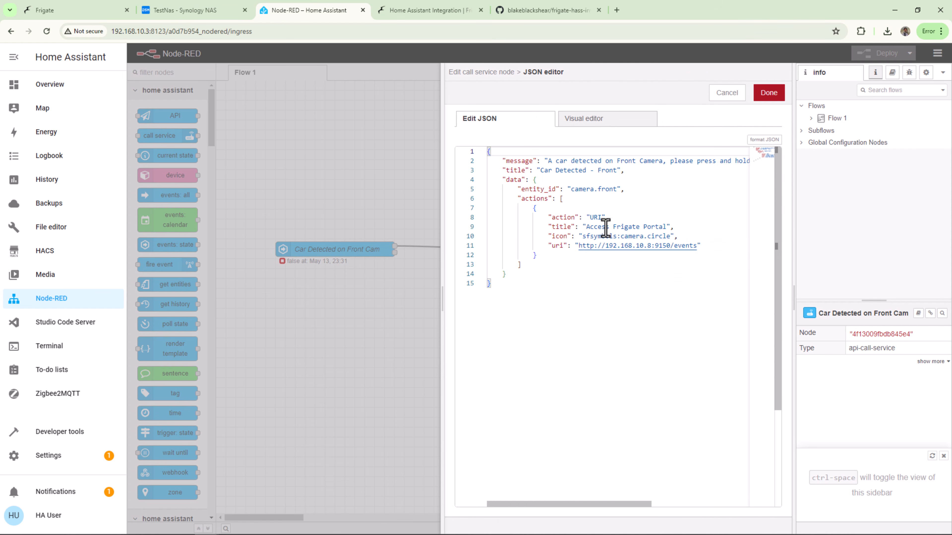
click(603, 116)
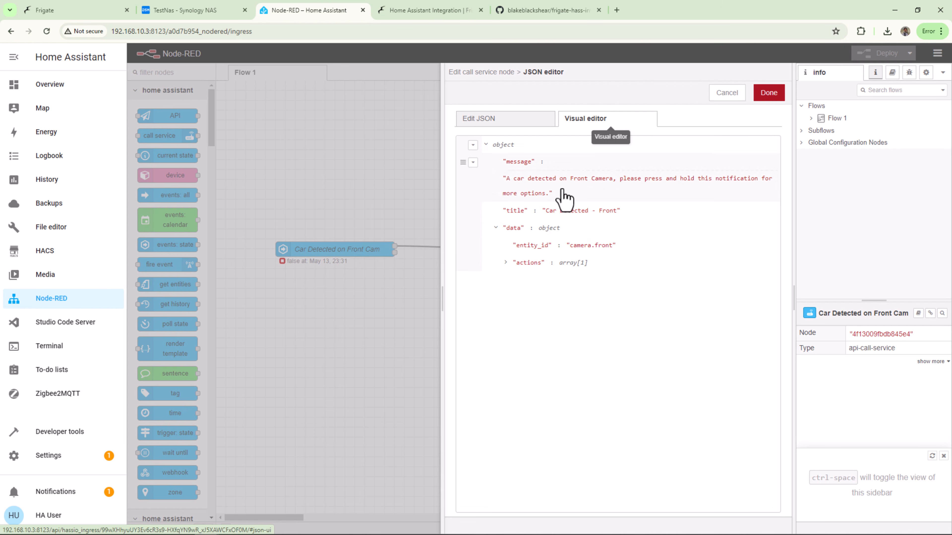
click(504, 263)
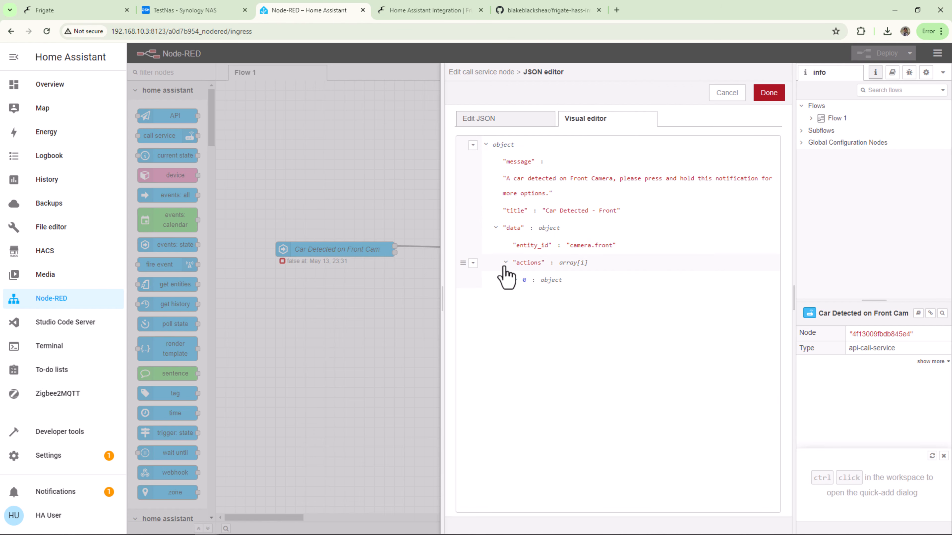
click(516, 280)
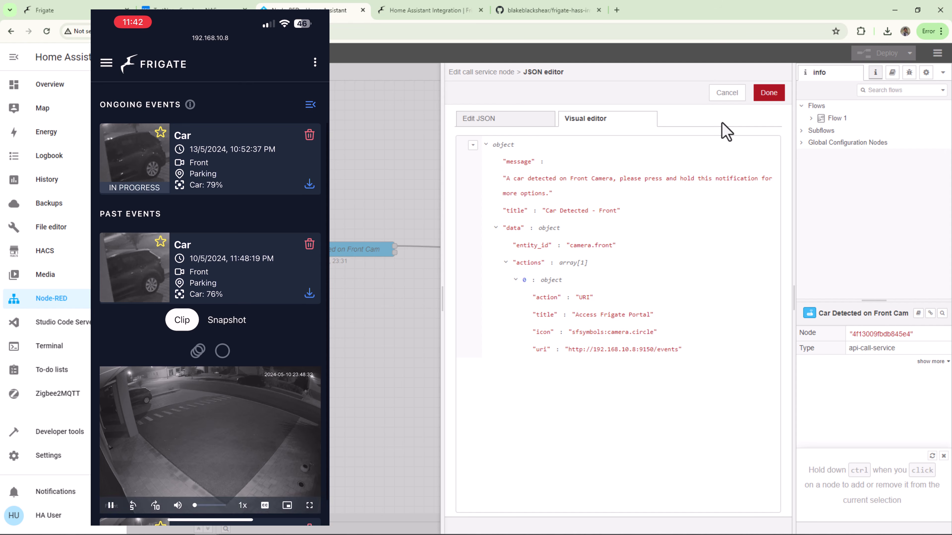
click(727, 93)
click(727, 92)
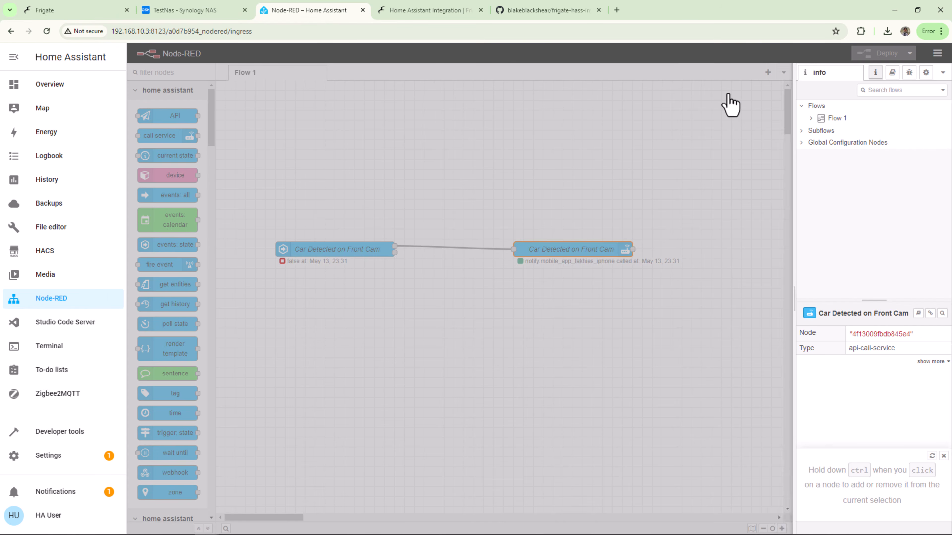
click(726, 94)
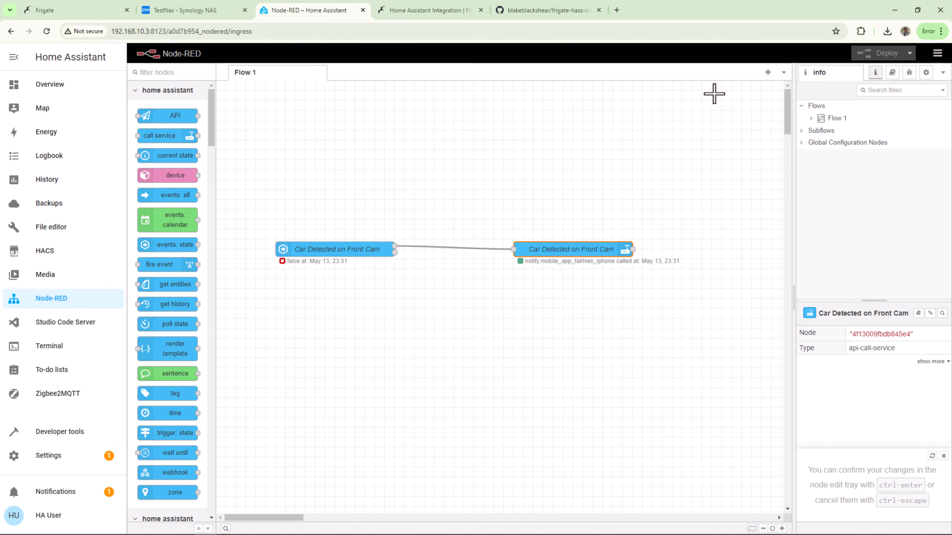
Switch to the Frigate web interface showing the Front camera
click(100, 16)
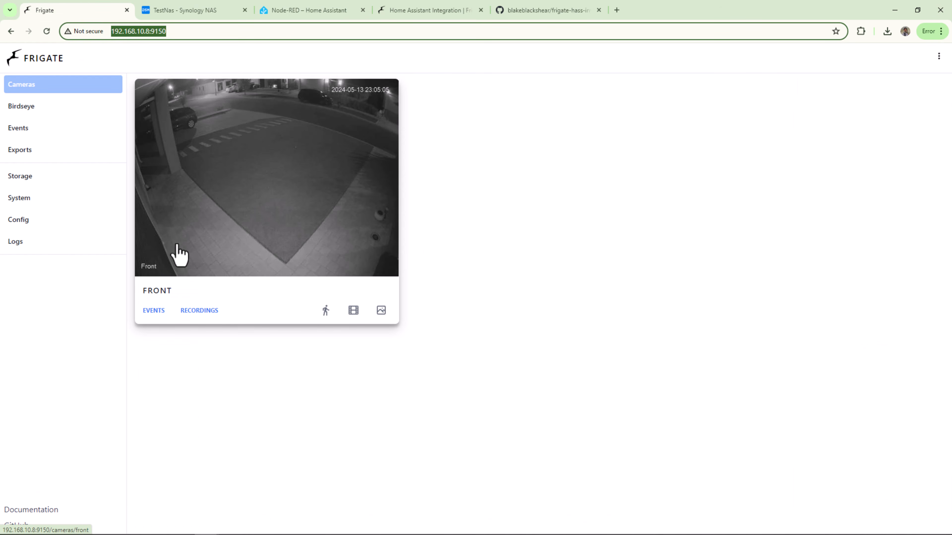